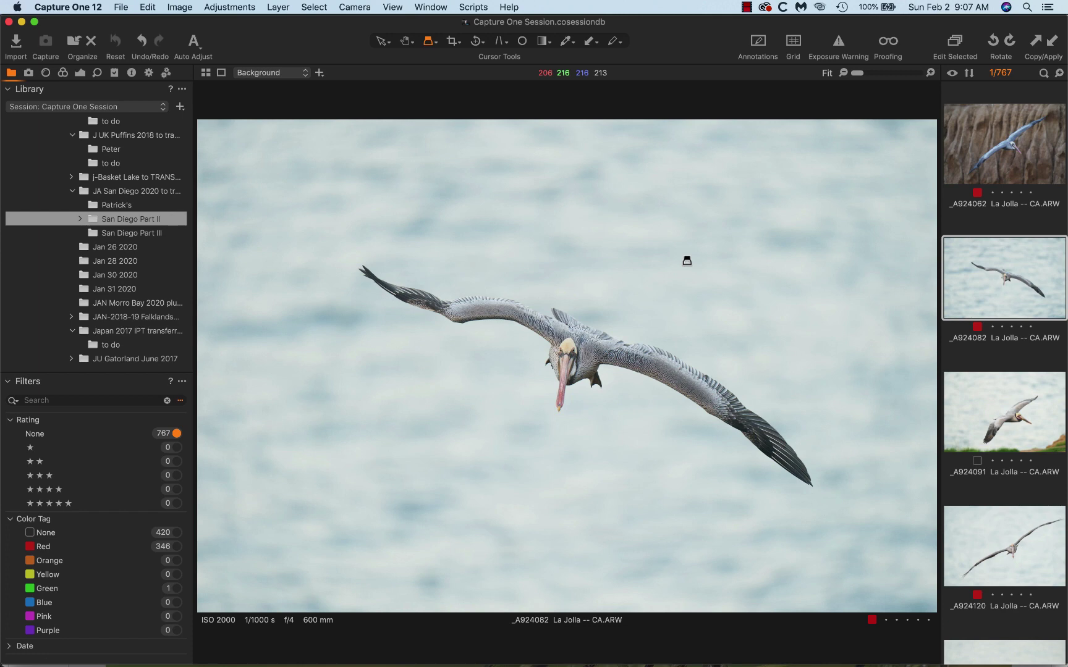
# Compare _A924062 with _A924082 and magnify the pelican in _A924082 to check sharpness.
pyautogui.click(973, 151)
pyautogui.click(981, 270)
pyautogui.moveTo(563, 354); pyautogui.dragTo(560, 373)
pyautogui.click(437, 47)
pyautogui.moveTo(467, 126)
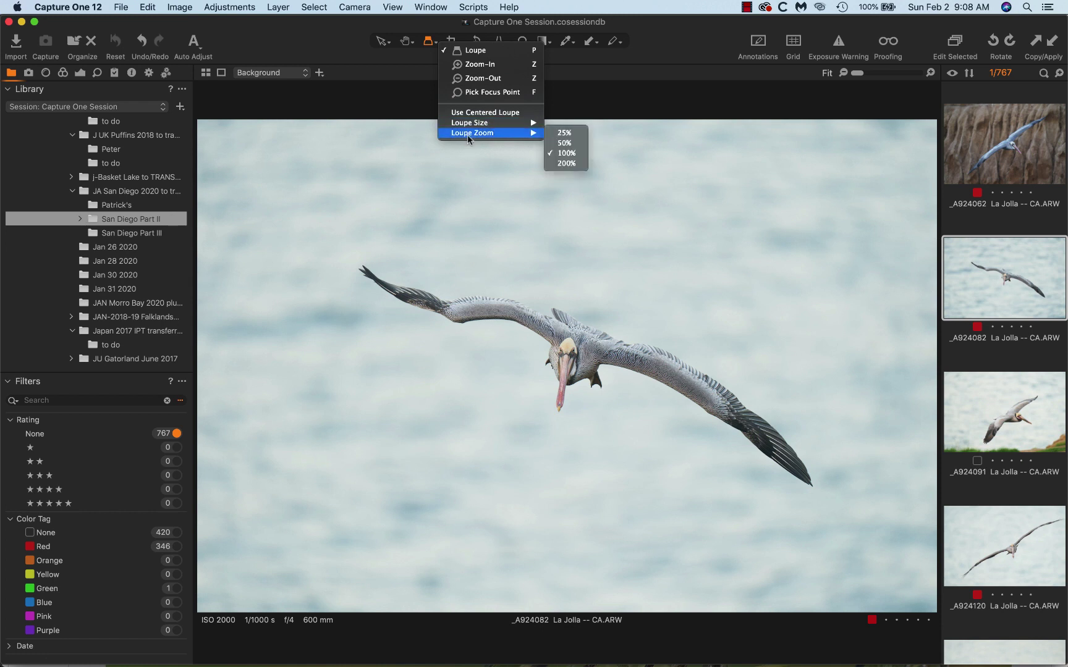
pyautogui.click(565, 122)
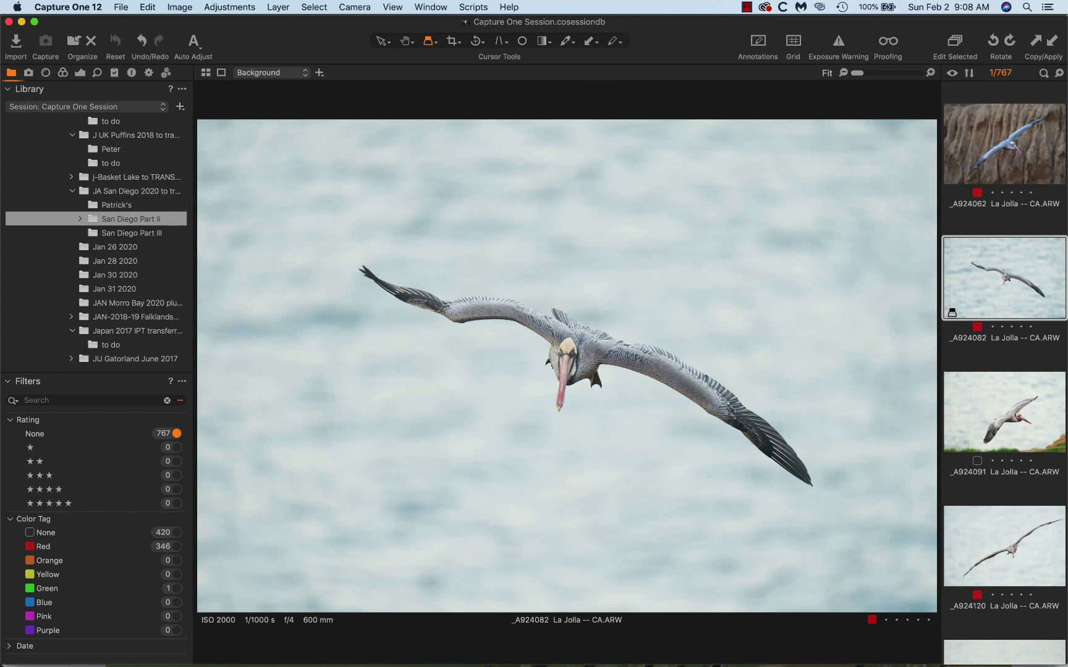
# Check focus on _A924091 and give it a red colour tag, correcting the accidental green tag.
pyautogui.click(1009, 422)
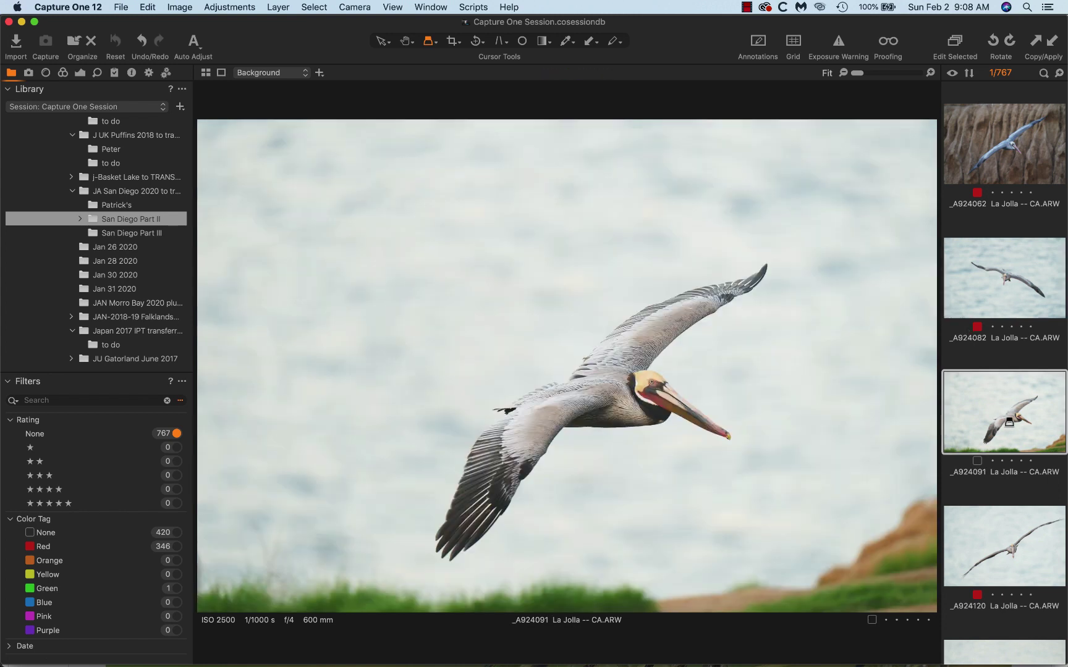
pyautogui.click(652, 384)
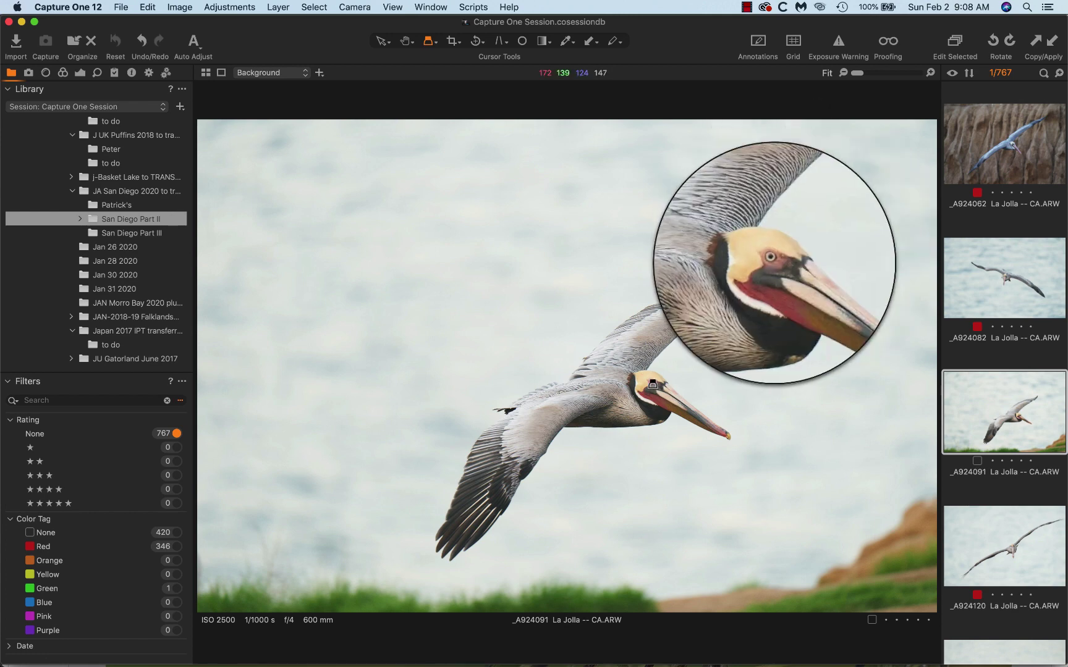
pyautogui.click(652, 384)
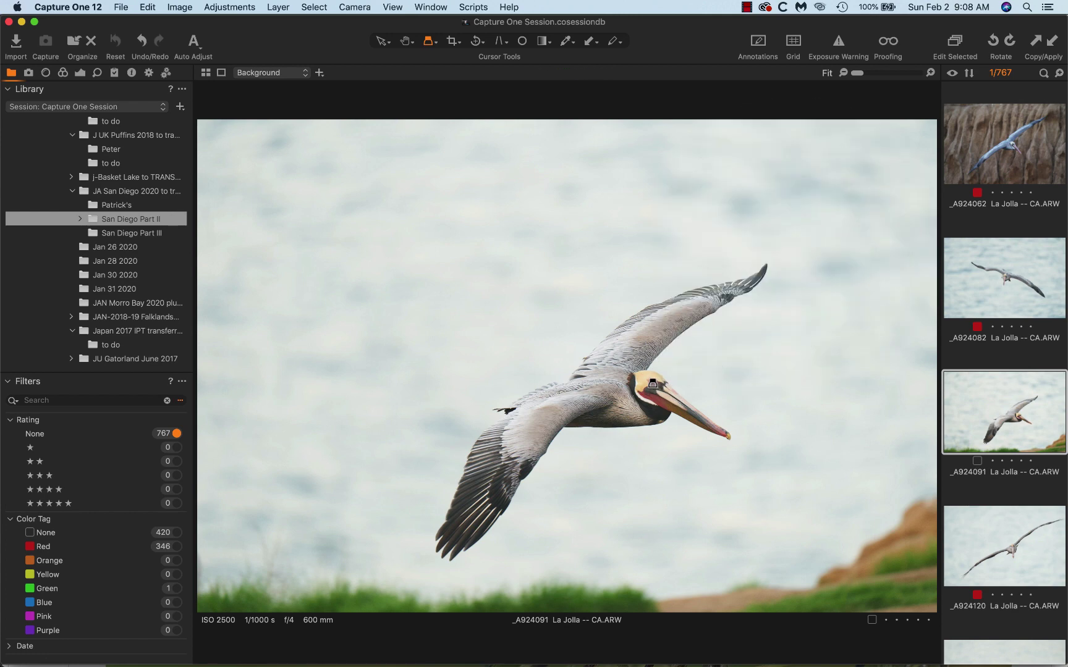
pyautogui.press('-')
pyautogui.press('-')
pyautogui.press('=')
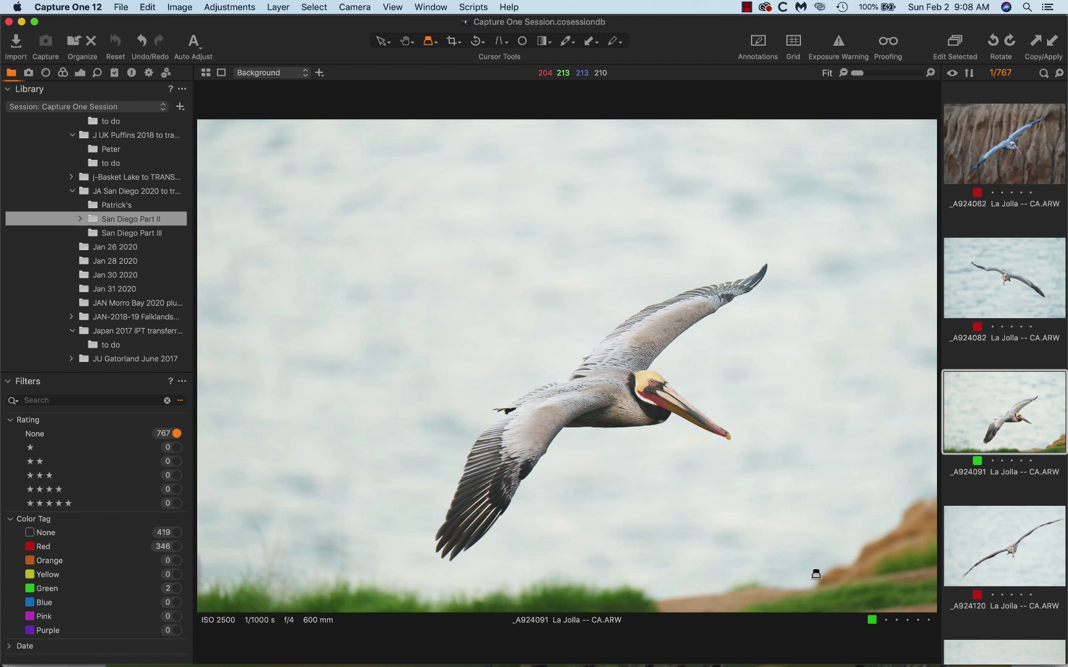
pyautogui.press('-')
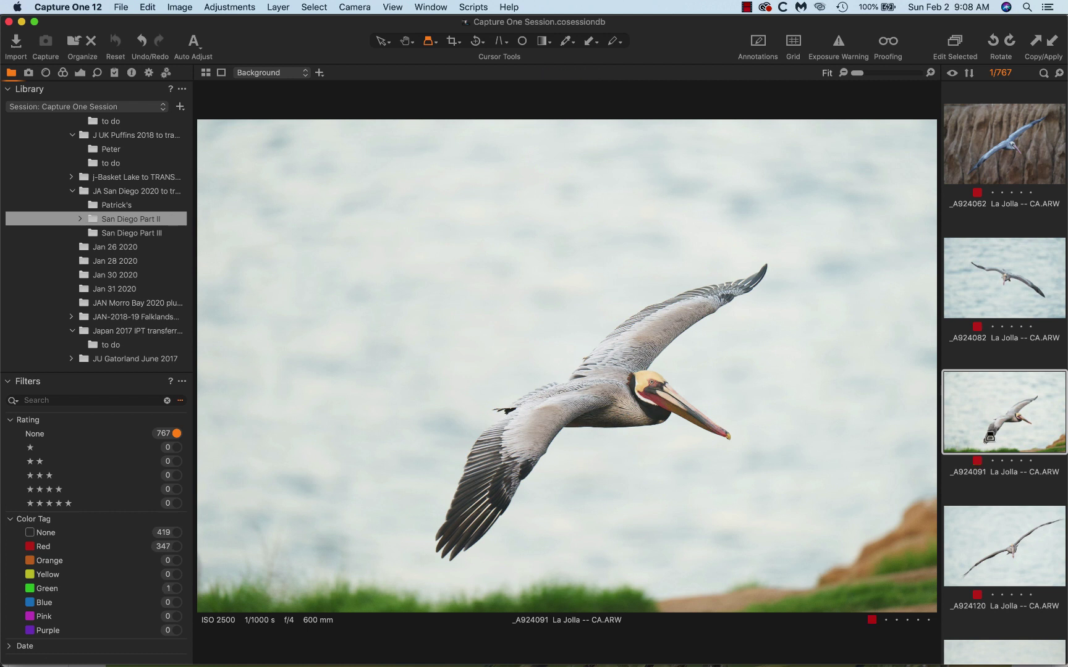
# Return to _A924082 and magnify the pelican's head and beak.
pyautogui.click(978, 298)
pyautogui.click(573, 354)
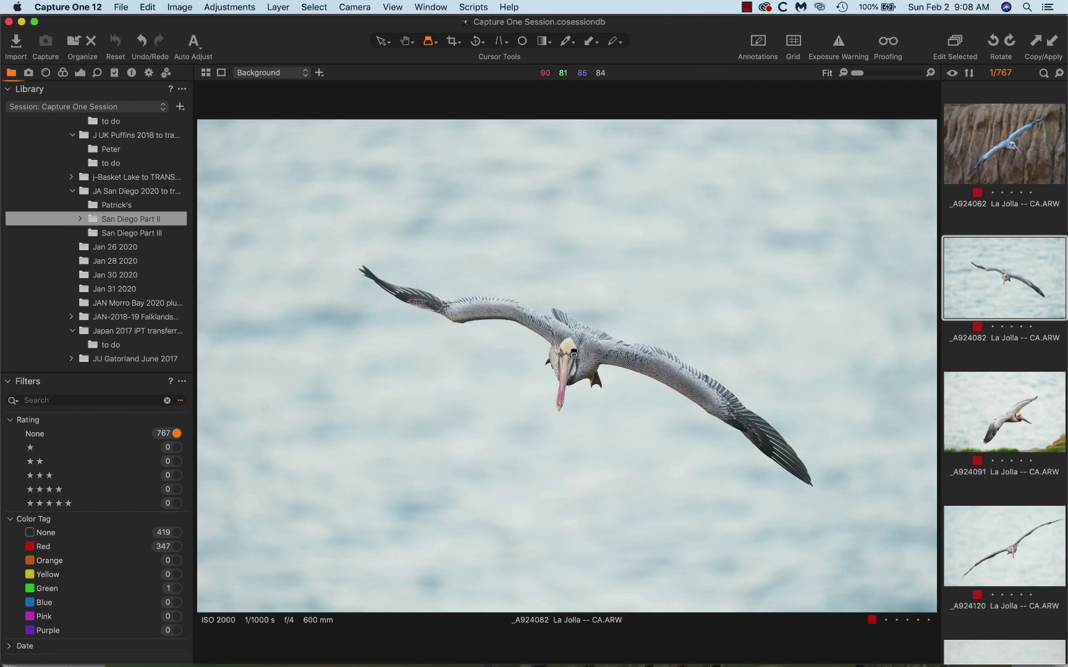
pyautogui.moveTo(567, 362); pyautogui.dragTo(559, 376)
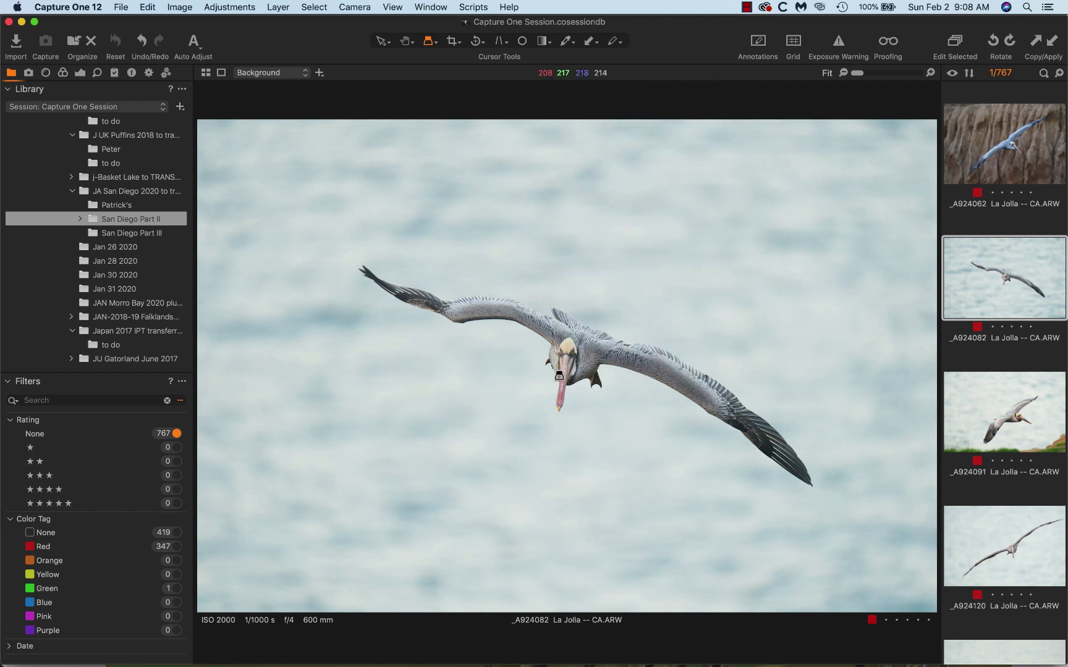
# Review the red-tagged images, then filter the browser to the 419 images with no colour tag.
pyautogui.click(49, 549)
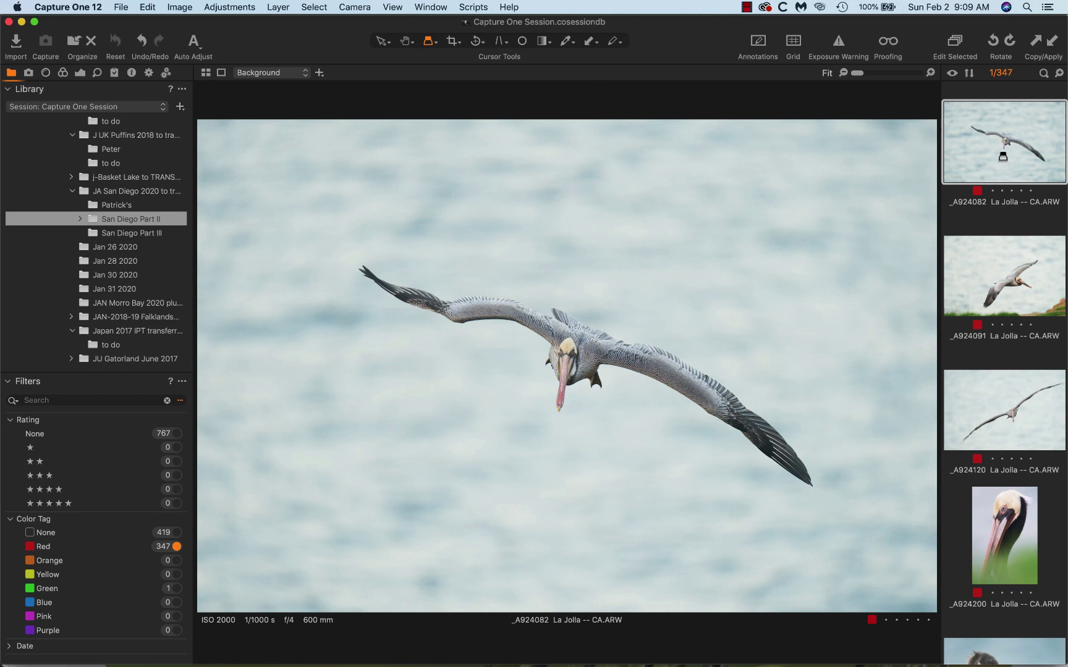
pyautogui.press('Down')
pyautogui.press('Down')
pyautogui.press('Down')
pyautogui.press('Down')
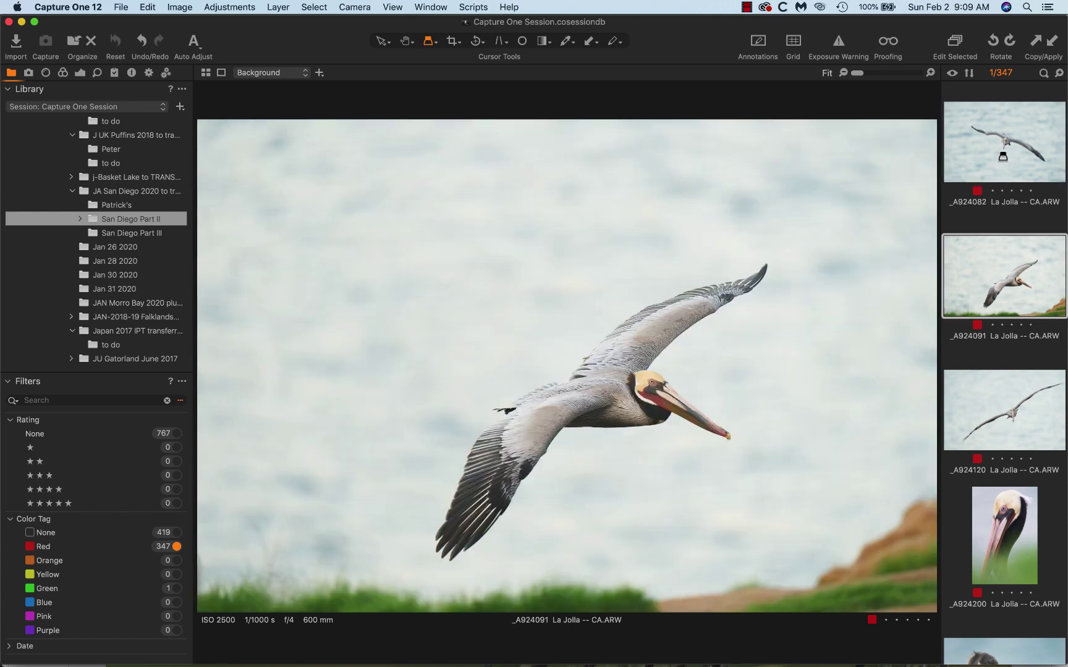
pyautogui.press('Down')
pyautogui.press('Down')
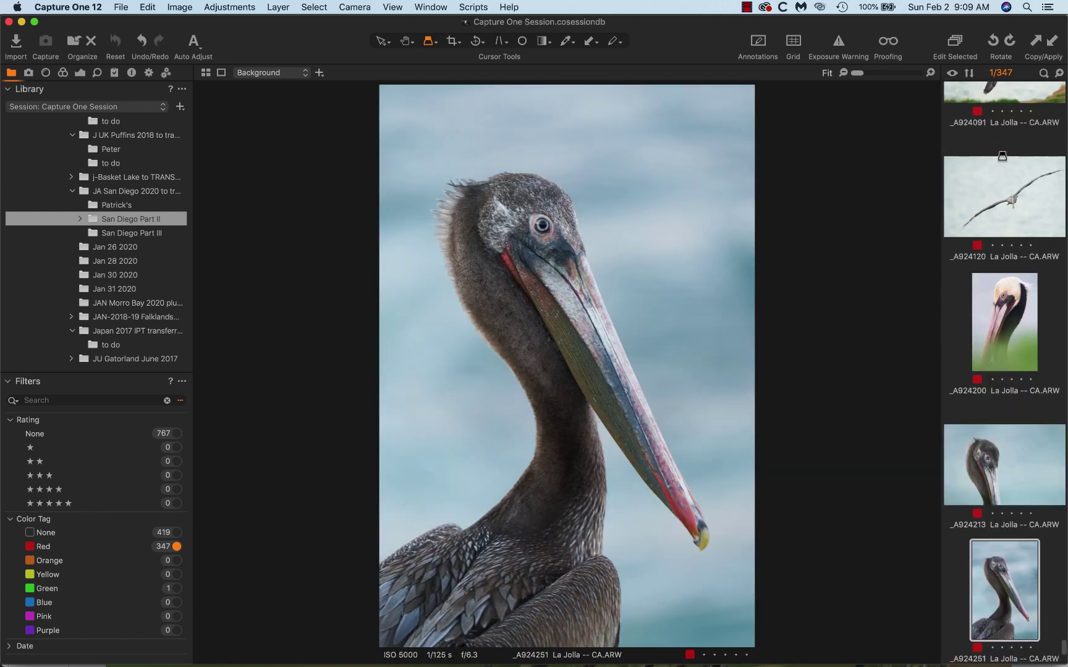
pyautogui.press('Up')
pyautogui.press('Up')
pyautogui.press('Up')
pyautogui.press('Up')
pyautogui.press('Up')
pyautogui.press('Up')
pyautogui.press('Up')
pyautogui.press('Up')
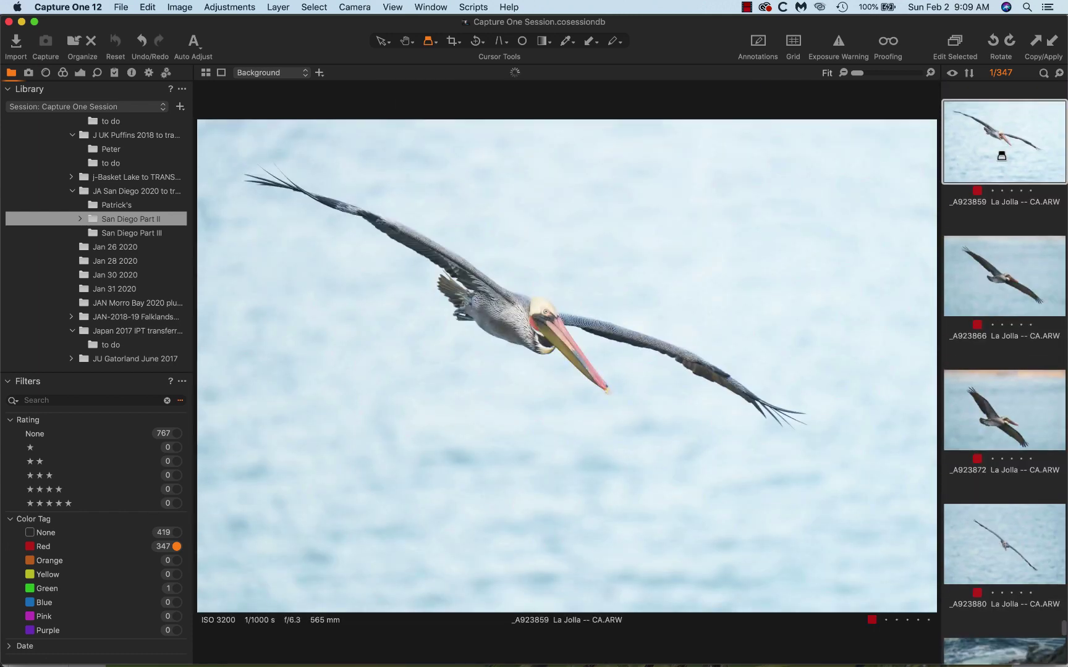
pyautogui.press('Down')
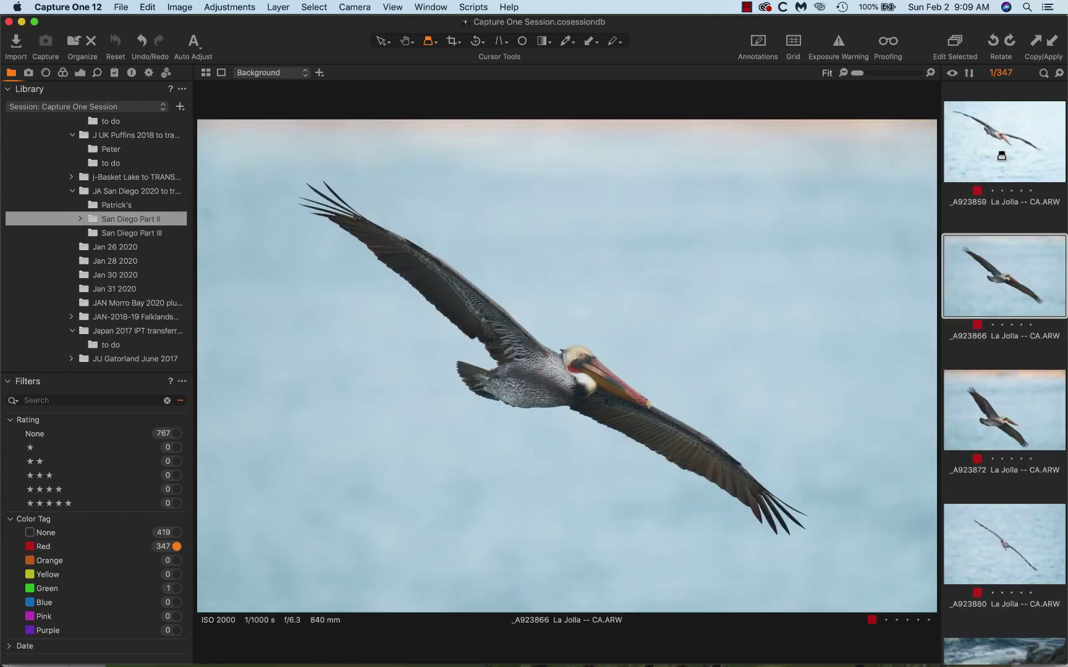
pyautogui.press('Up')
pyautogui.press('Up')
pyautogui.press('Up')
pyautogui.press('Up')
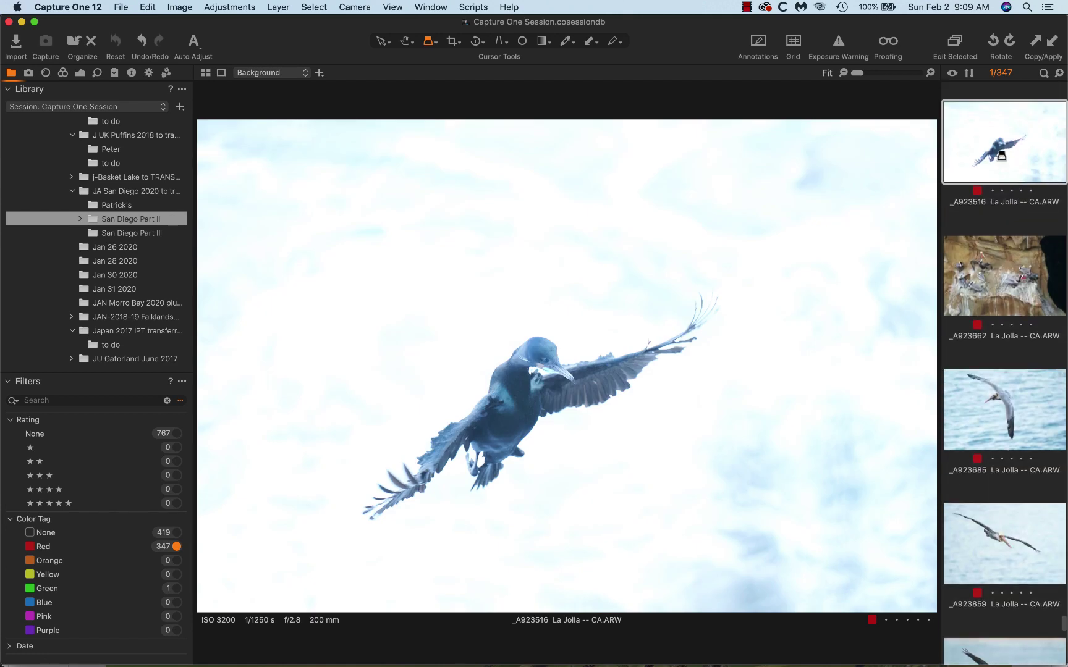
pyautogui.press('Up')
pyautogui.press('Up')
pyautogui.press('Up')
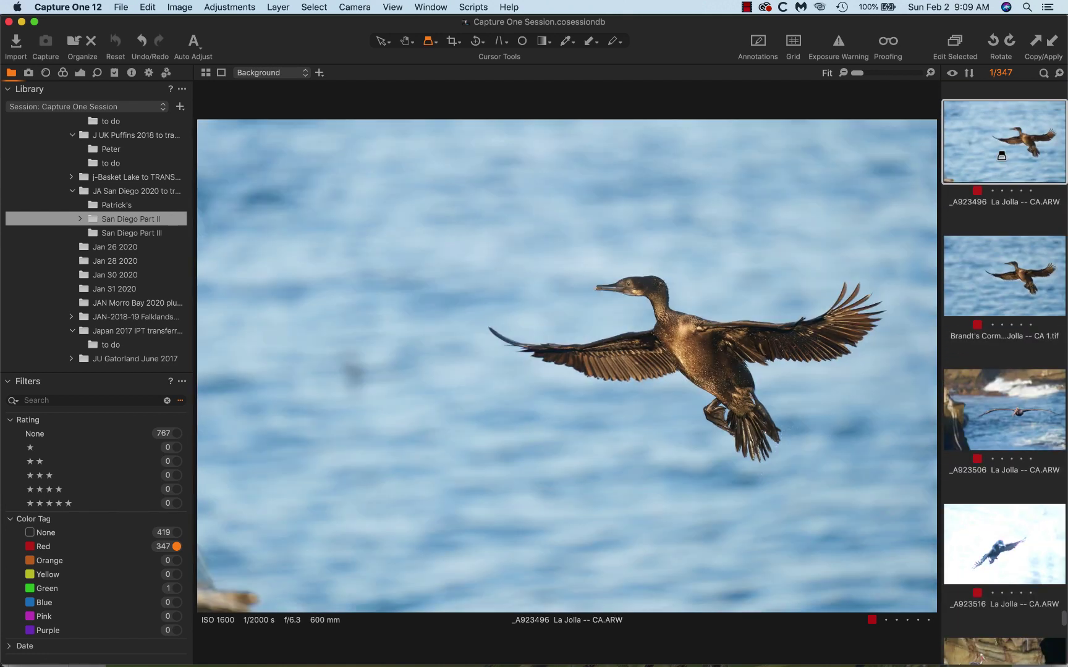
pyautogui.press('Up')
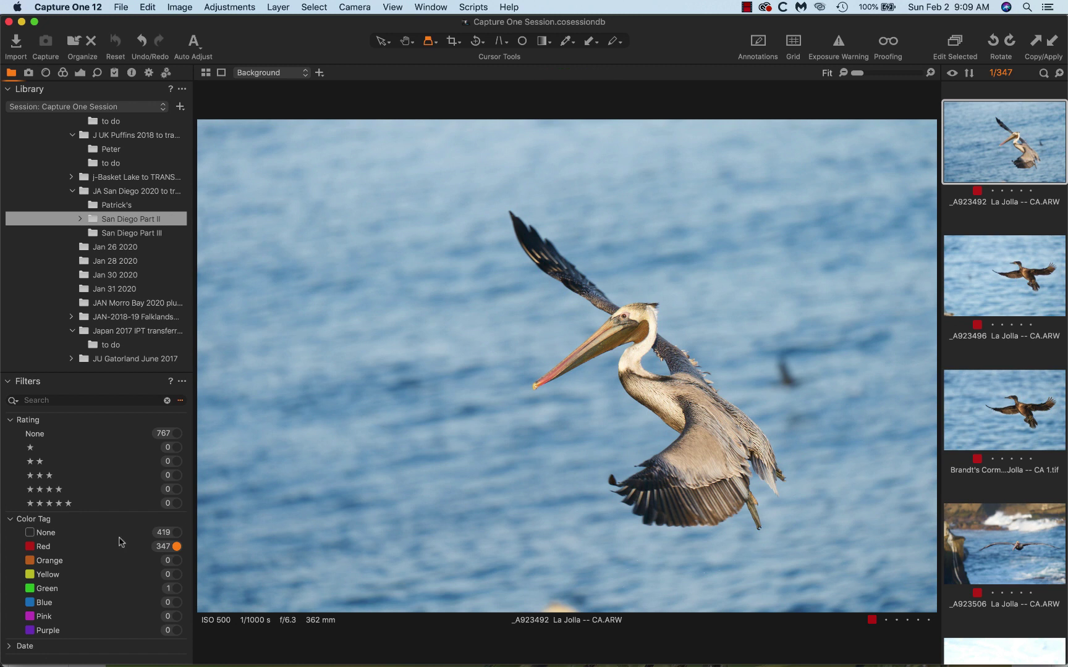
pyautogui.click(49, 534)
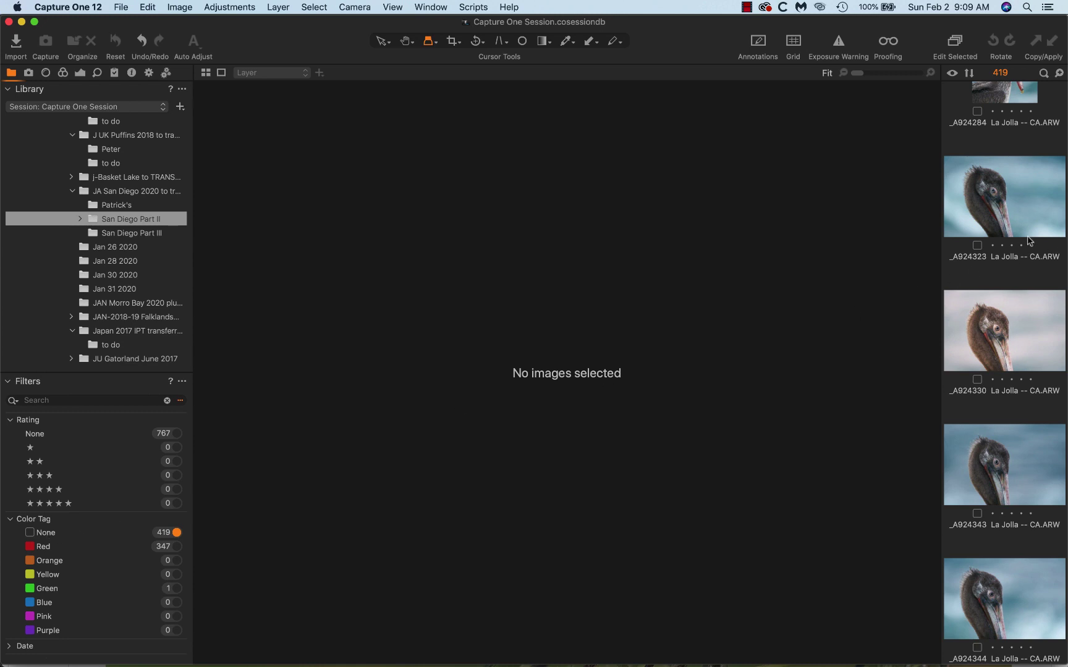
# Open the first untagged image and select all 419 untagged images with Select All.
pyautogui.click(1014, 216)
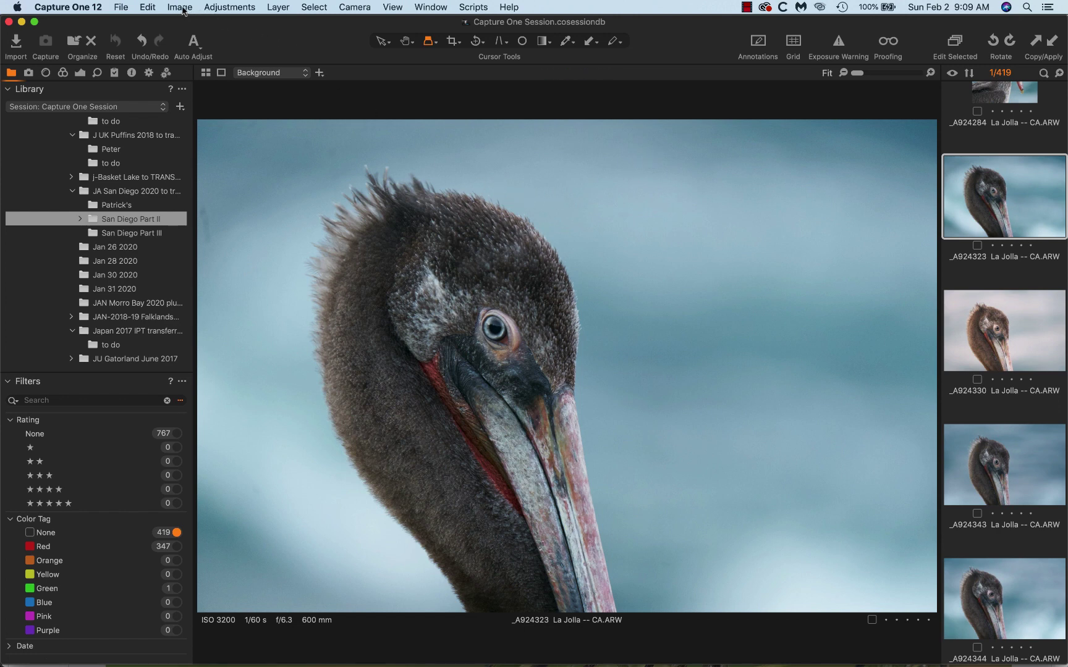
pyautogui.click(307, 7)
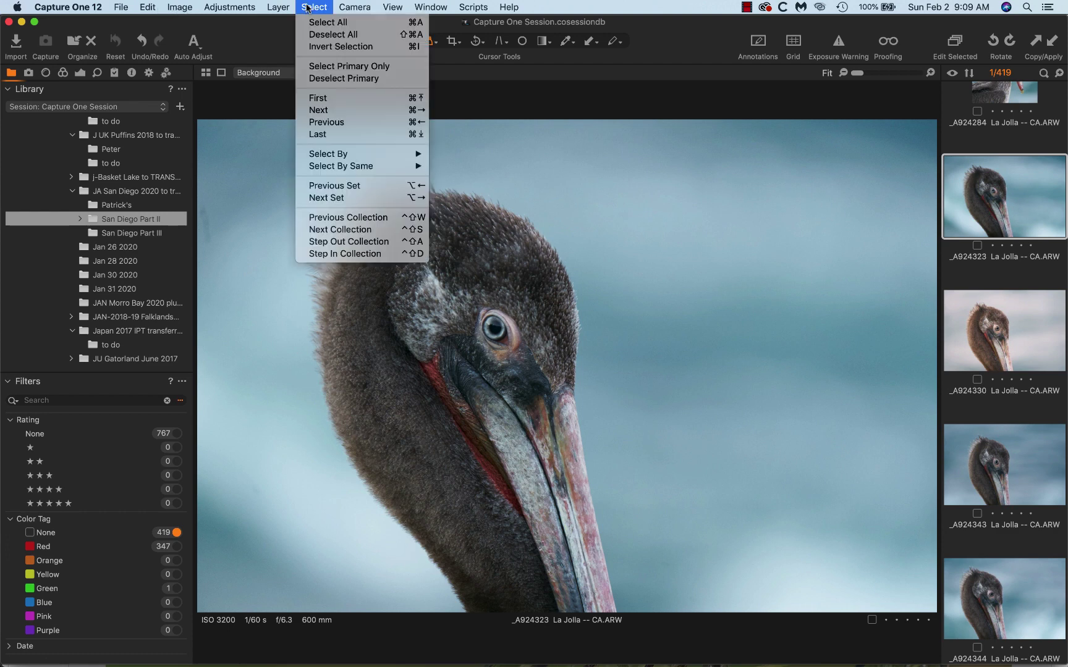
pyautogui.click(327, 25)
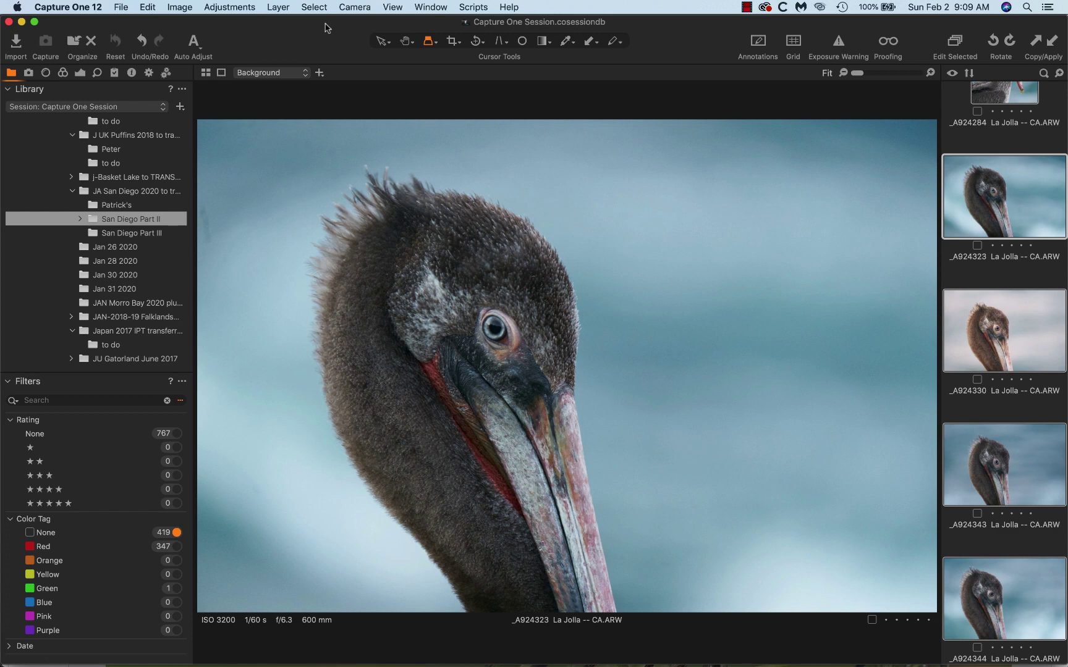
pyautogui.click(180, 8)
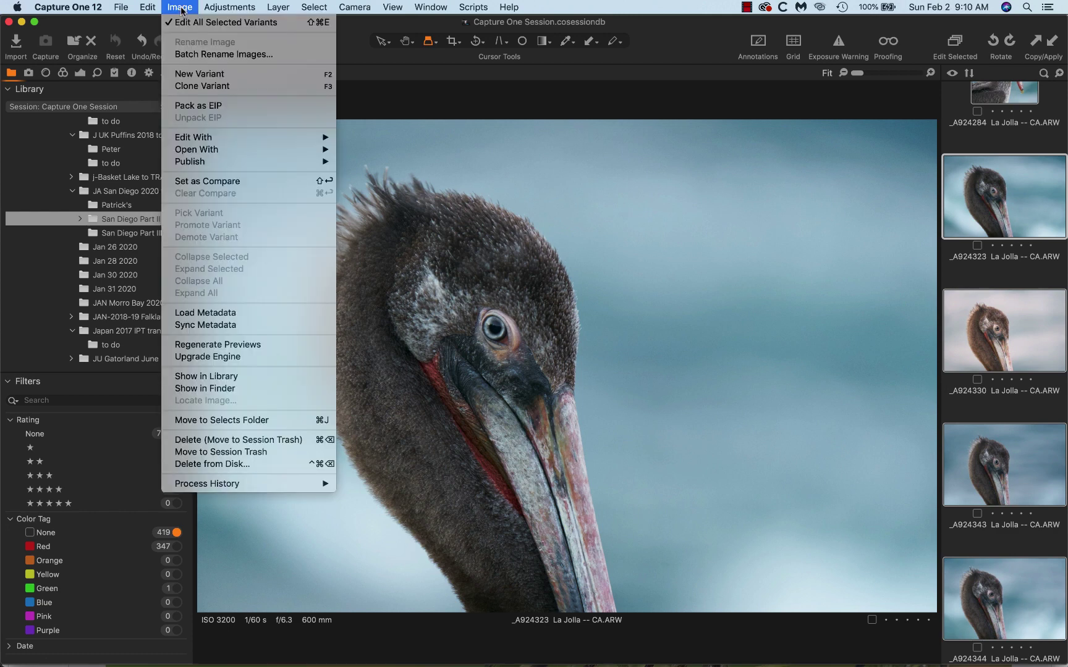
# Delete the 419 selected untagged images from disk and confirm the deletion.
pyautogui.click(197, 463)
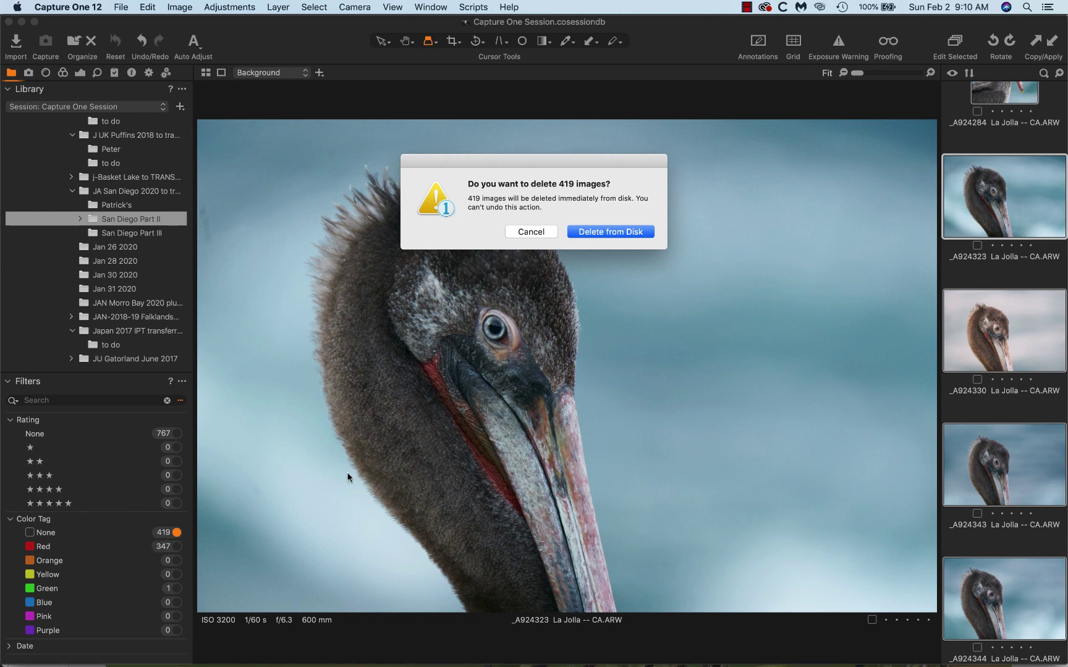
pyautogui.click(616, 233)
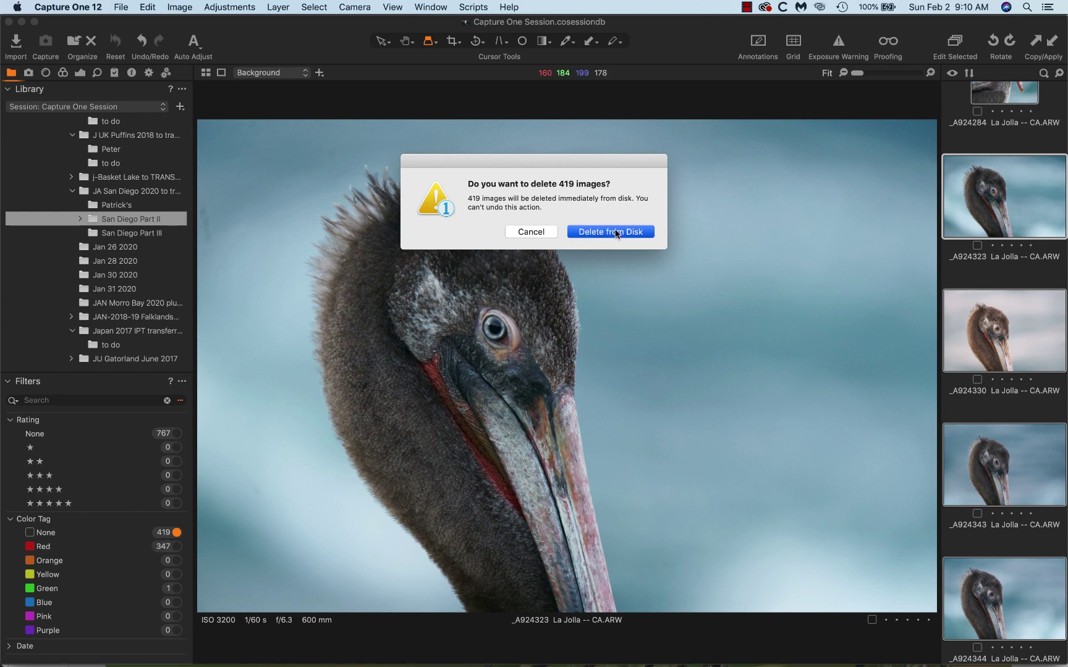
pyautogui.click(612, 234)
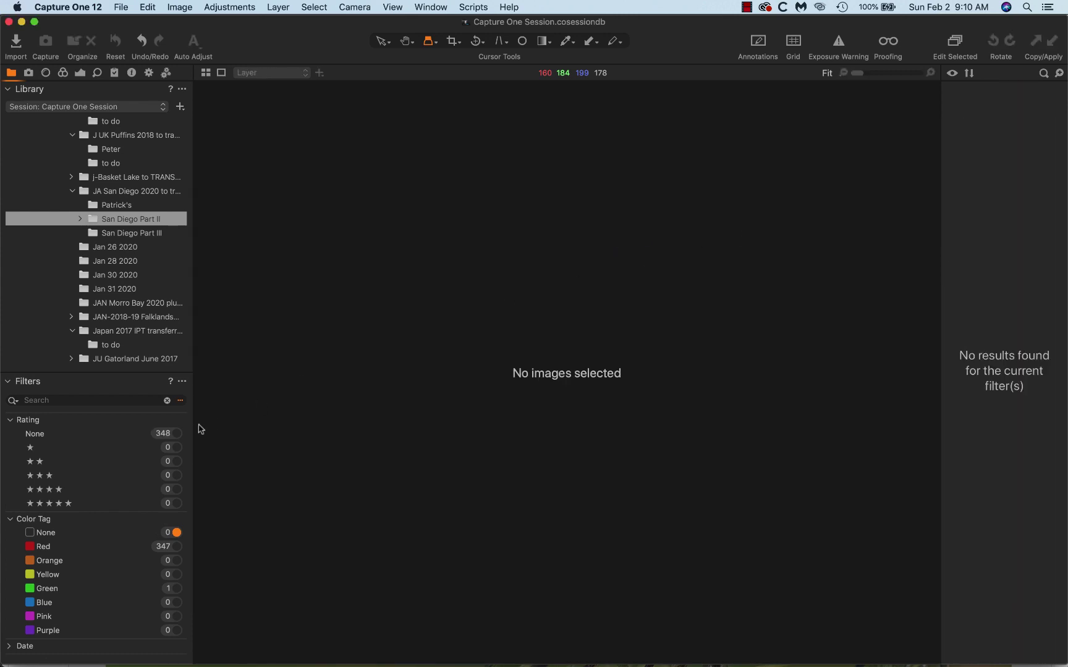
# Show all 348 remaining images and open the green-tagged pelican portrait _7R46526.
pyautogui.click(36, 435)
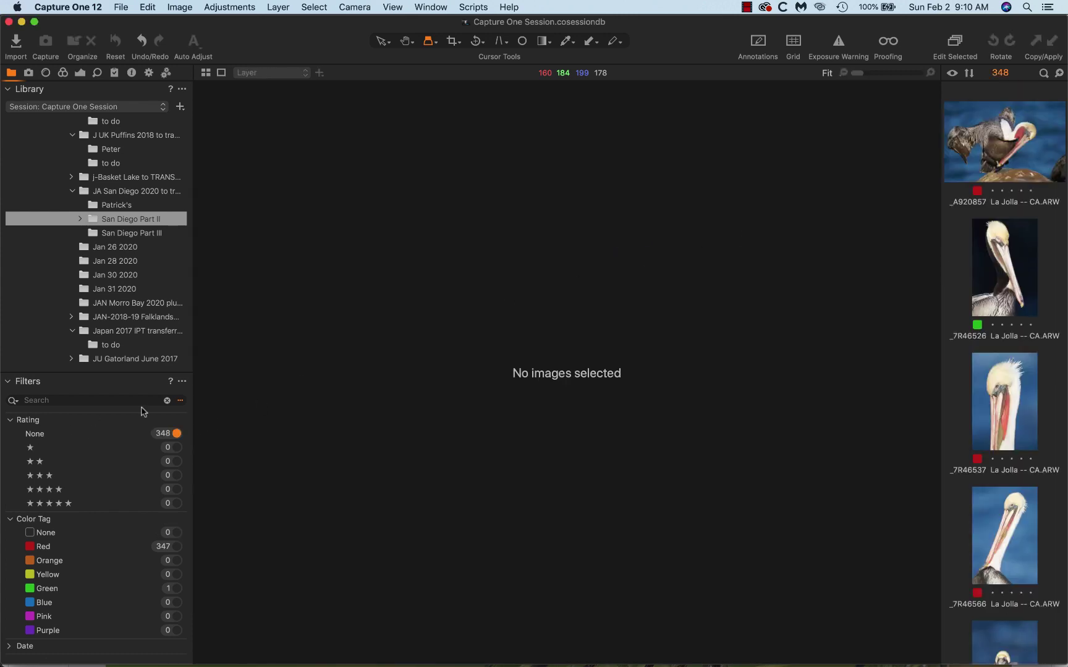
pyautogui.click(994, 258)
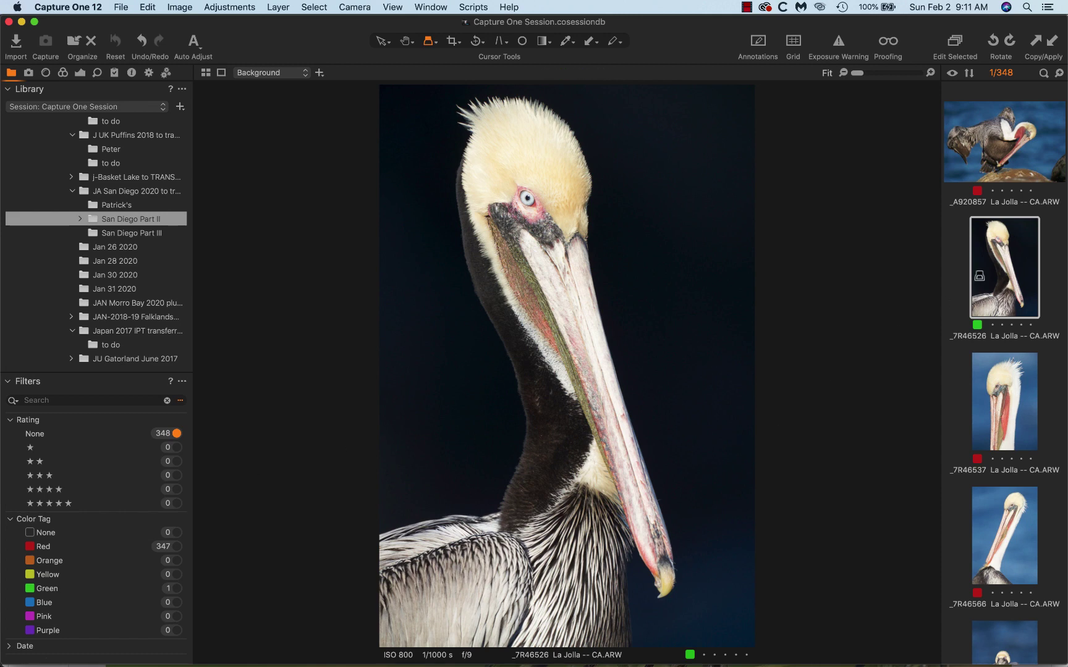
pyautogui.scroll(1, 979, 276)
pyautogui.scroll(-10, 979, 276)
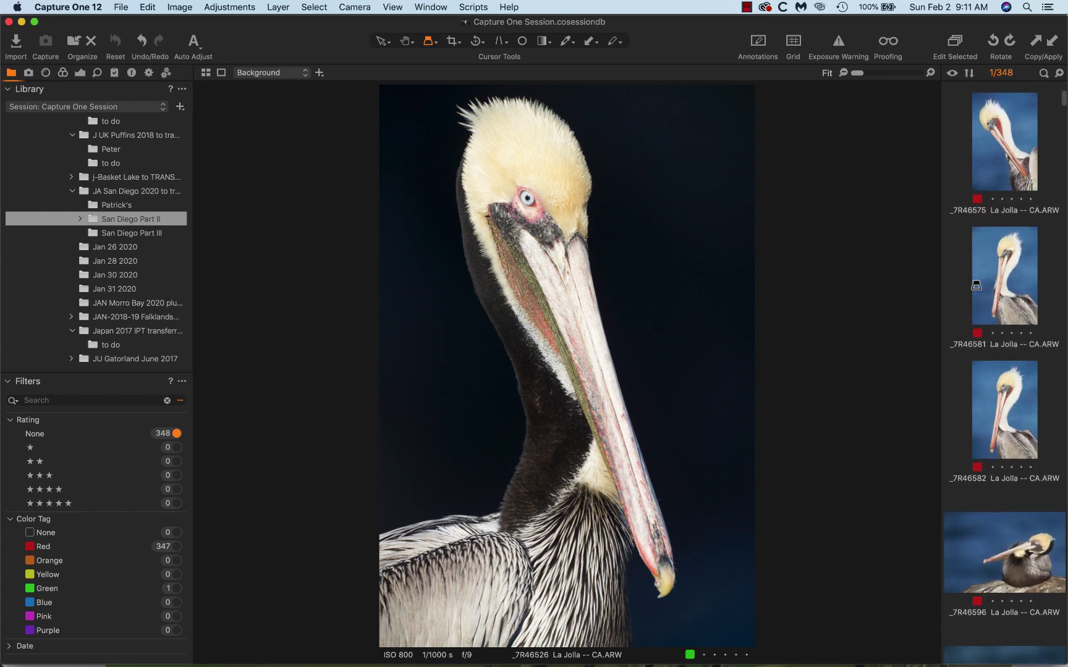
pyautogui.scroll(-10, 976, 285)
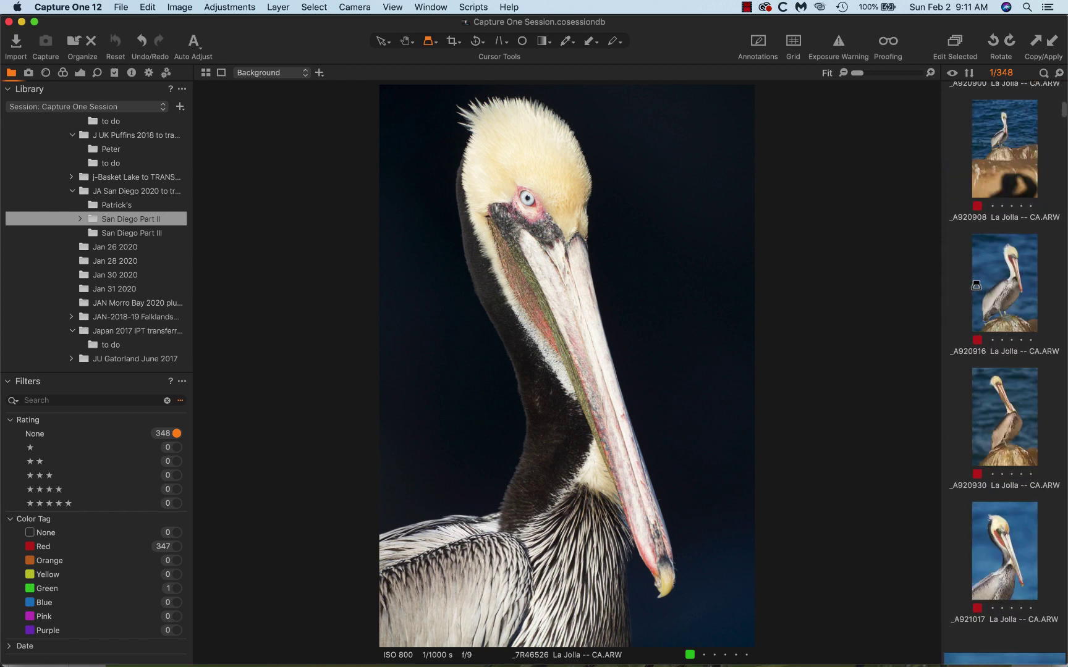
pyautogui.scroll(-10, 976, 285)
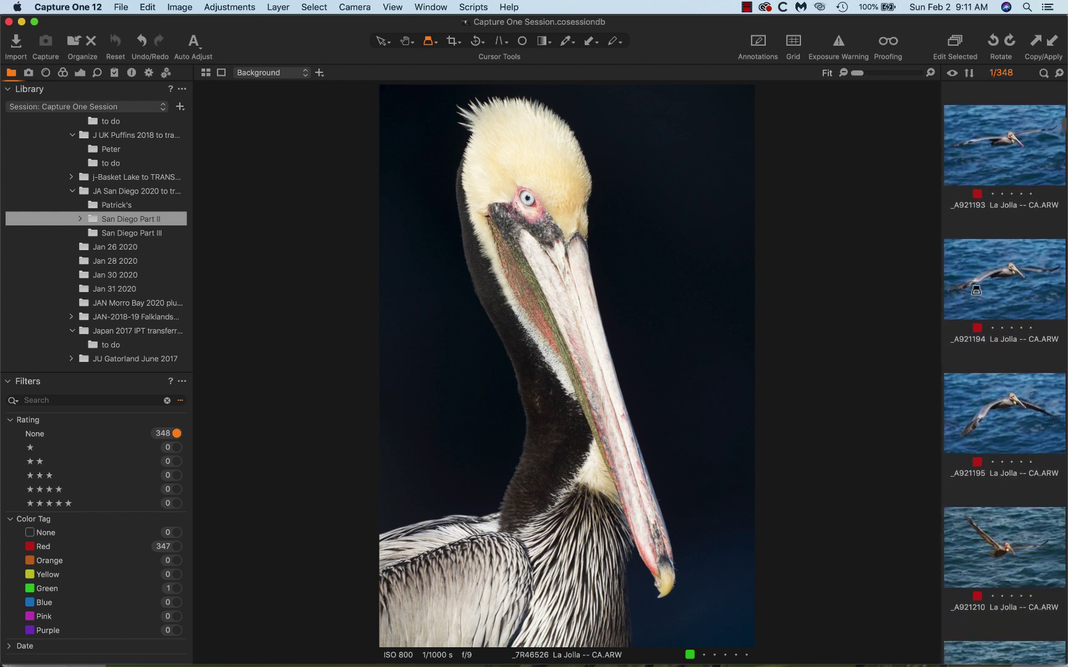
pyautogui.scroll(-10, 976, 290)
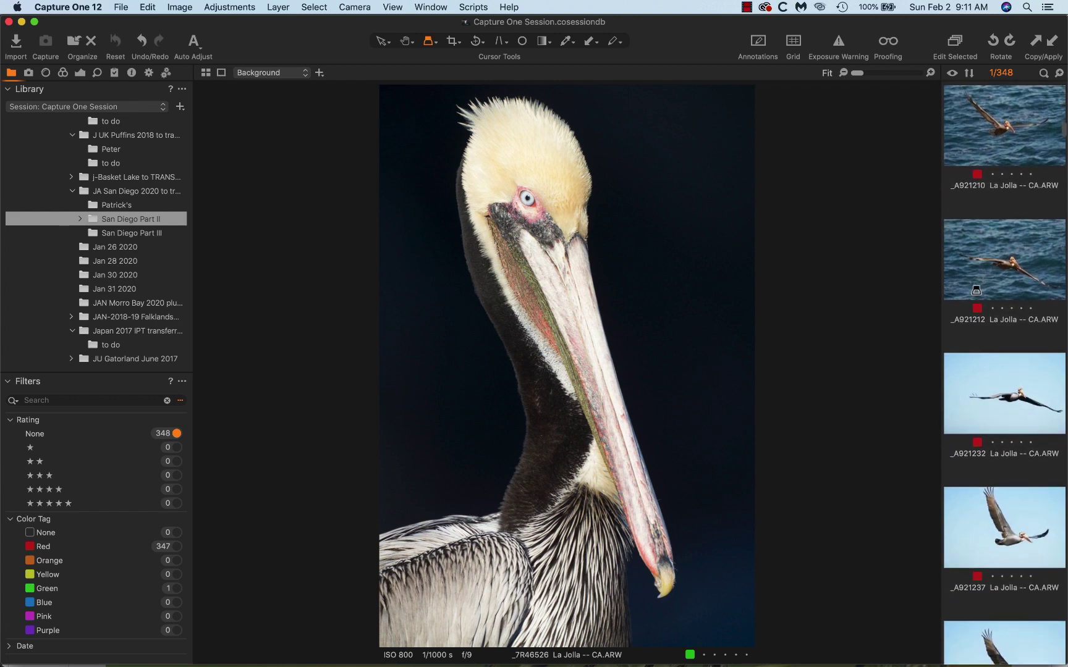
pyautogui.scroll(-10, 976, 290)
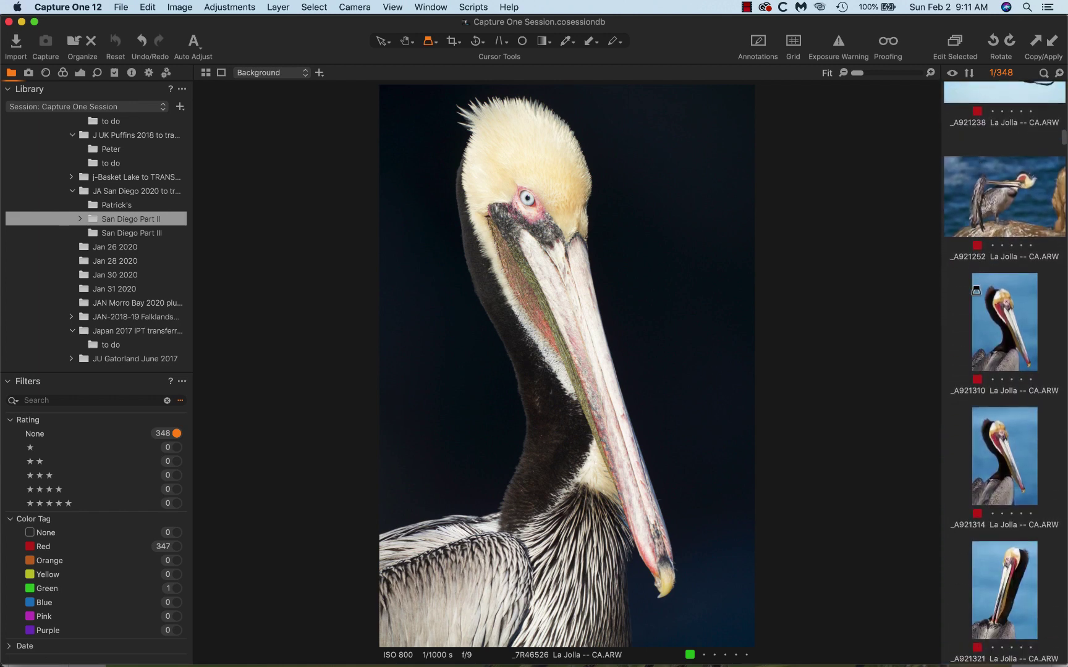
pyautogui.scroll(-5, 976, 291)
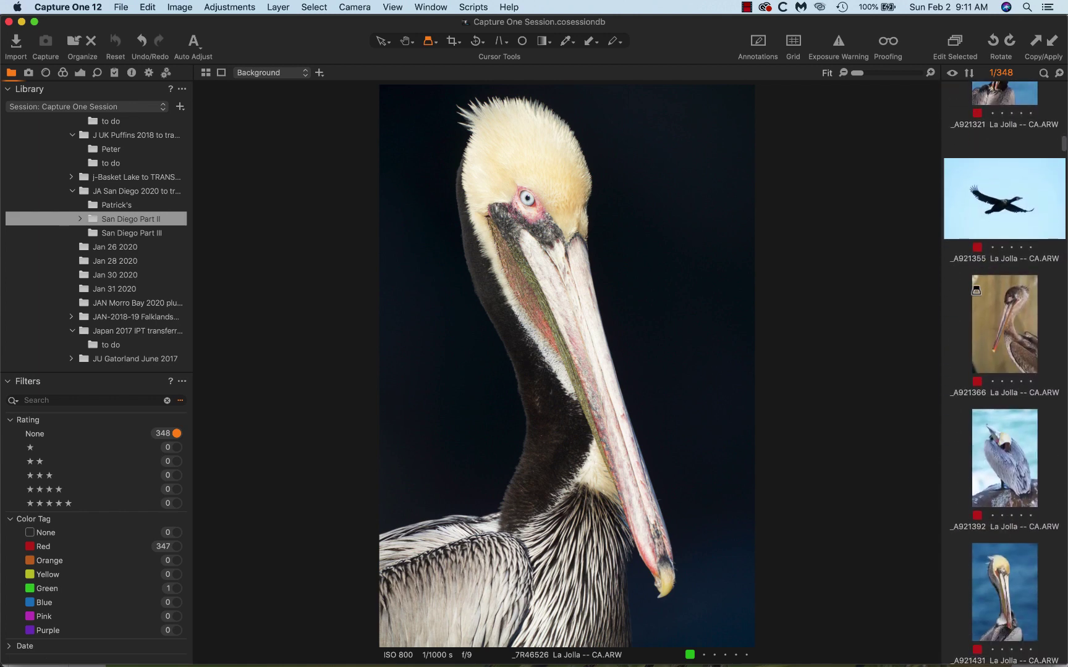